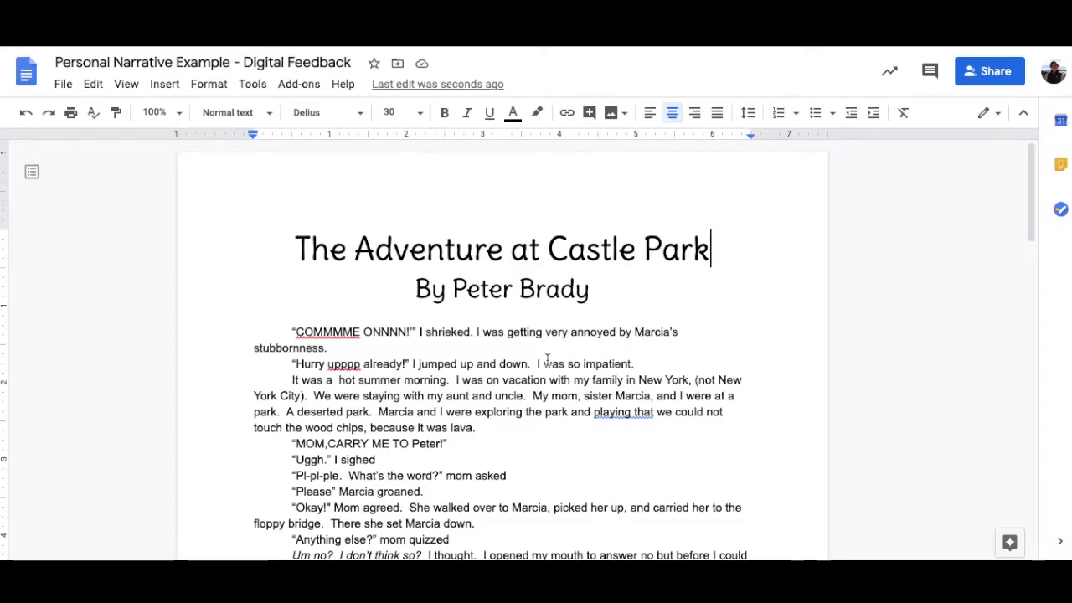
Step: Comment on the name ending the "CARRY ME TO" line: "If your speaker is yelling change this to all caps too."
{"action": "left_click_drag", "start_coordinate": [411, 444], "coordinate": [441, 444]}
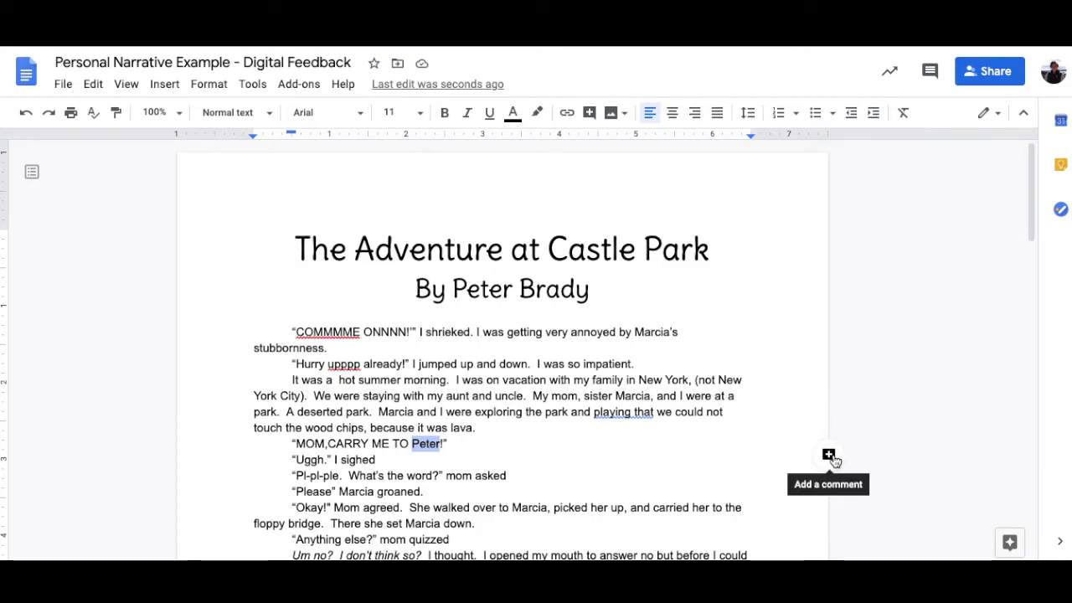
{"action": "left_click", "coordinate": [829, 455]}
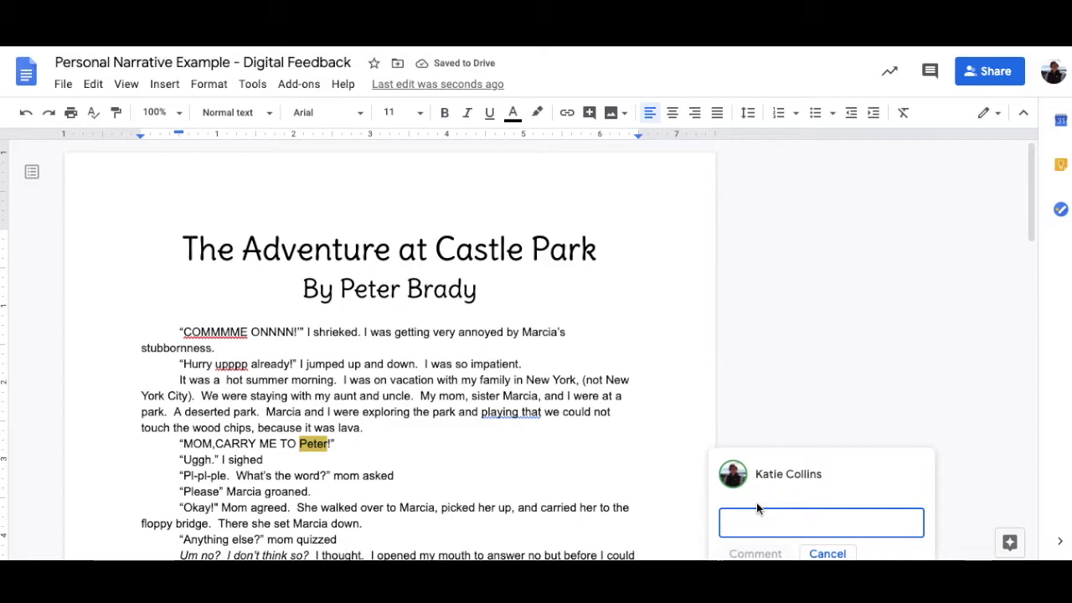
{"action": "type", "text": "If yo"}
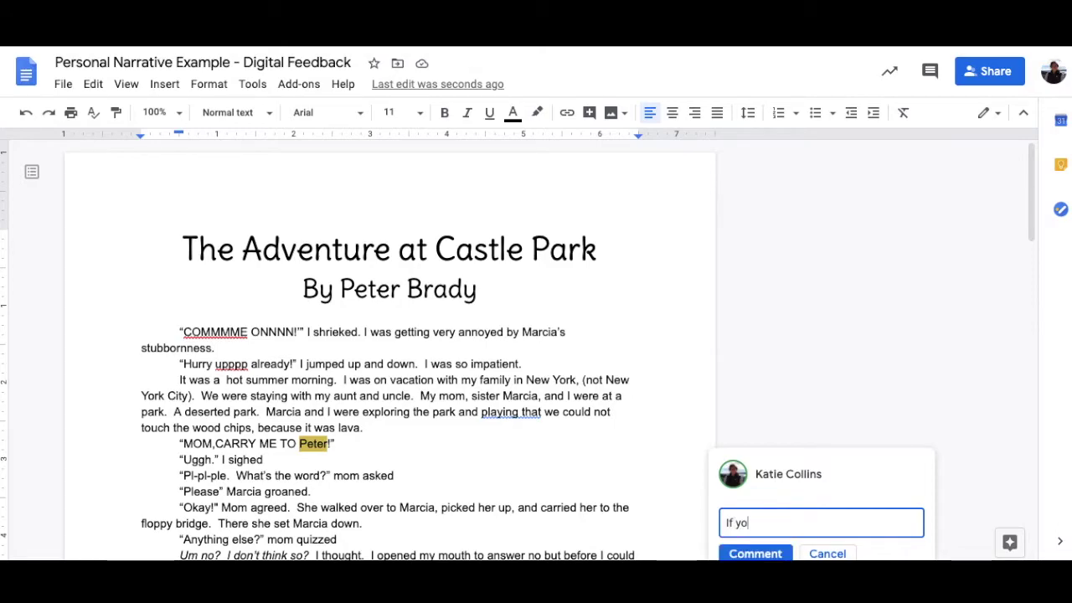
{"action": "type", "text": "ur speaker is yelling change this to all caps too."}
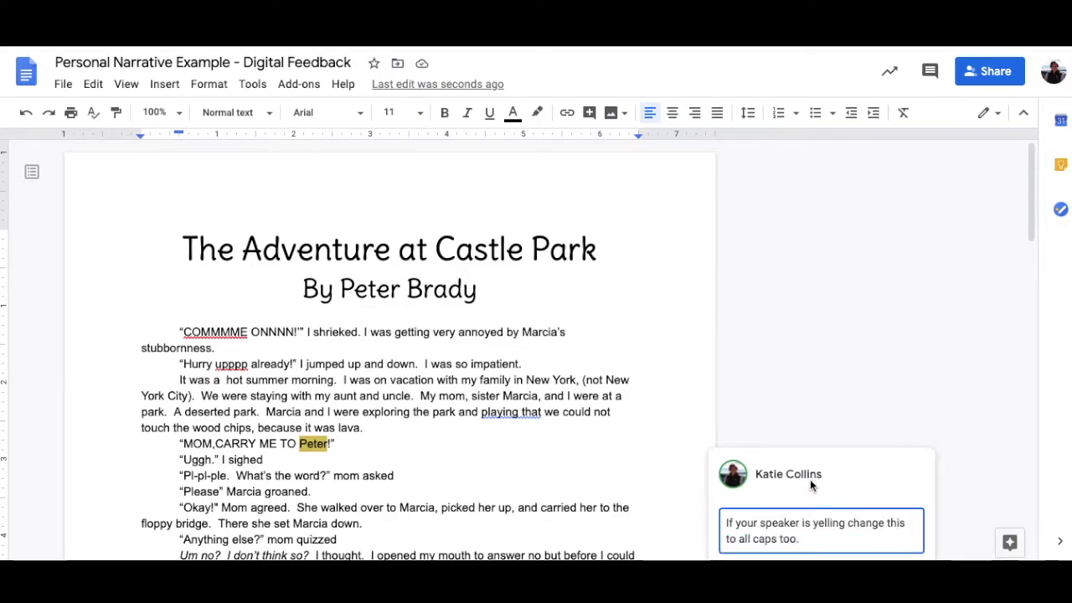
{"action": "scroll", "coordinate": [810, 486], "scroll_direction": "down", "scroll_amount": 3}
{"action": "left_click", "coordinate": [751, 446]}
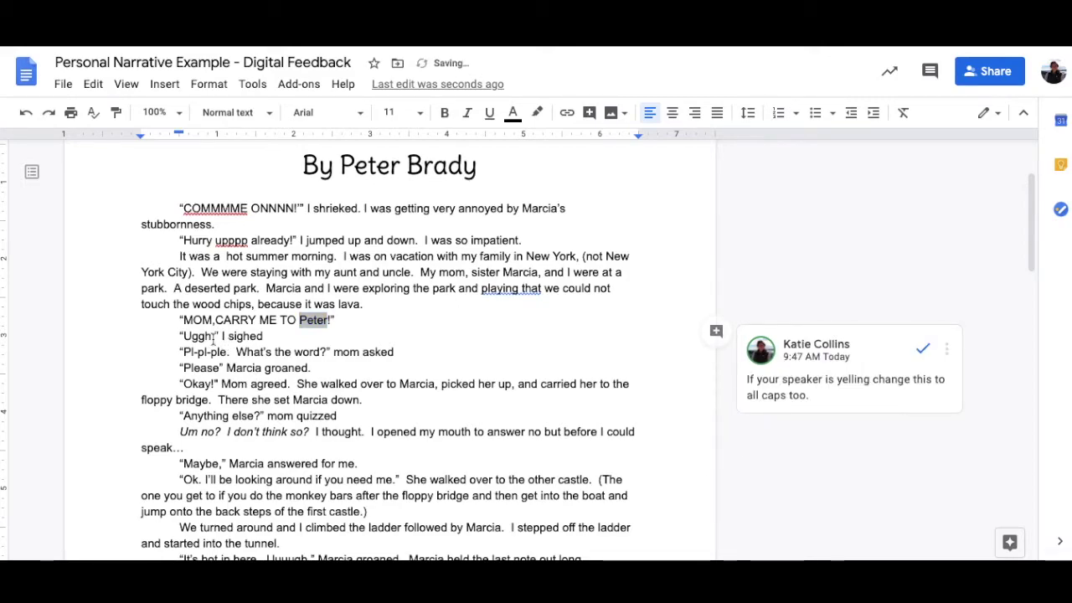
Step: Add the comment "Check your capitalization" to the lowercase m in "mom asked"
{"action": "left_click_drag", "start_coordinate": [333, 352], "coordinate": [342, 352]}
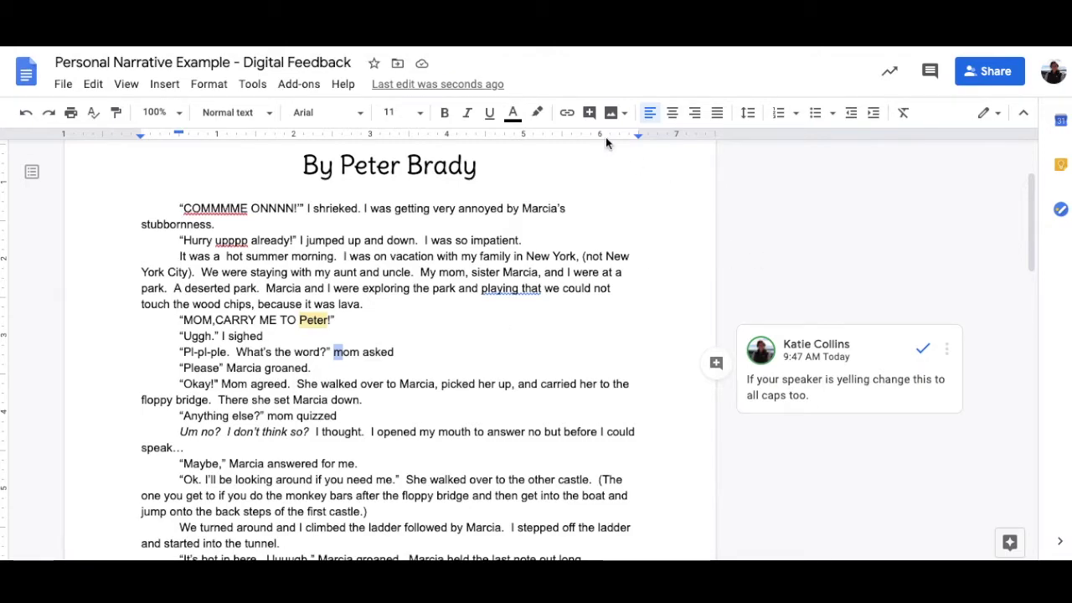
{"action": "left_click", "coordinate": [716, 366]}
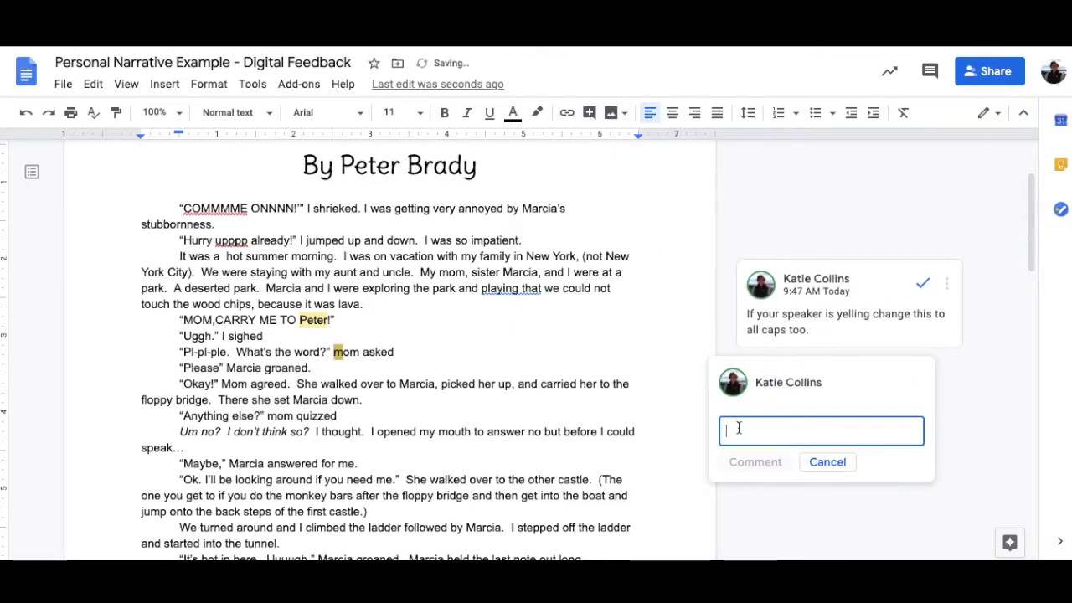
{"action": "type", "text": "Check your capitalization"}
{"action": "left_click", "coordinate": [756, 461]}
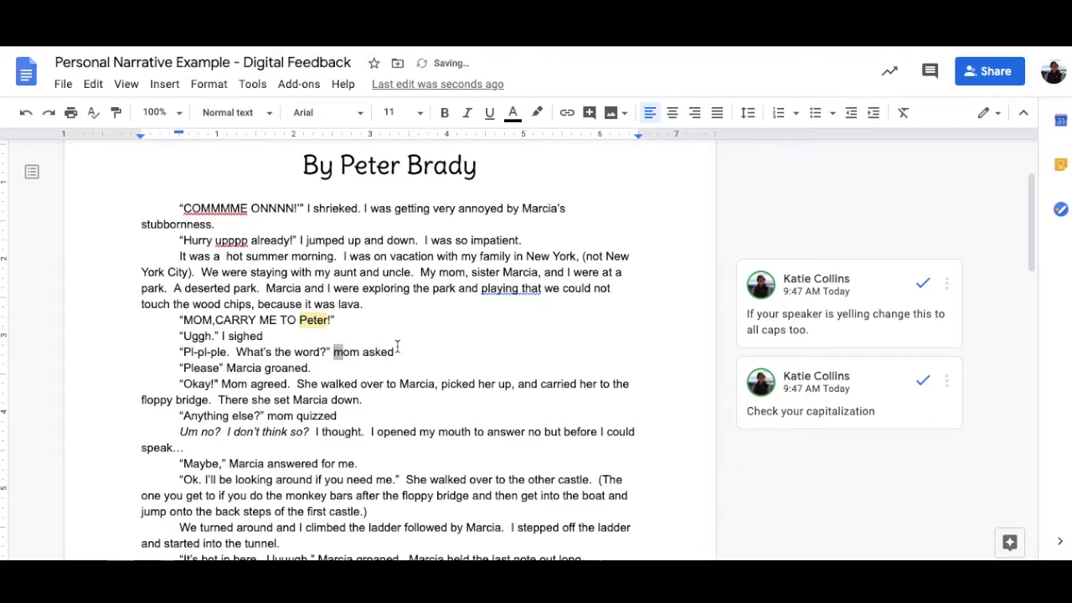
{"action": "scroll", "coordinate": [393, 344], "scroll_direction": "up", "scroll_amount": 2}
{"action": "scroll", "coordinate": [391, 347], "scroll_direction": "up", "scroll_amount": 2}
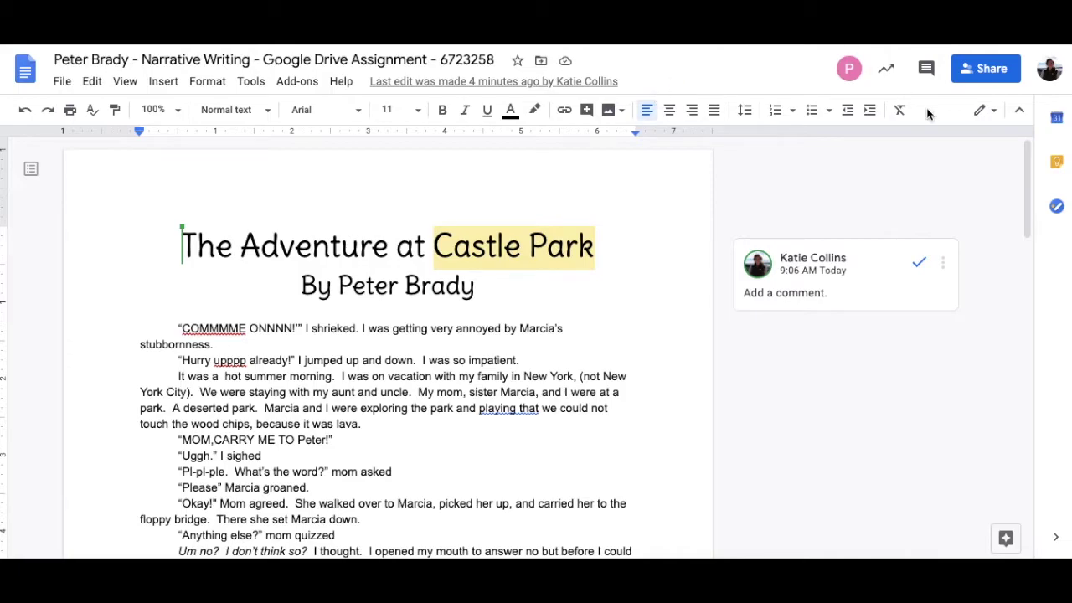
Step: Switch the student's narrative document to Suggesting mode and suggest all caps for the name ending the "CARRY ME TO" line
{"action": "left_click", "coordinate": [994, 115]}
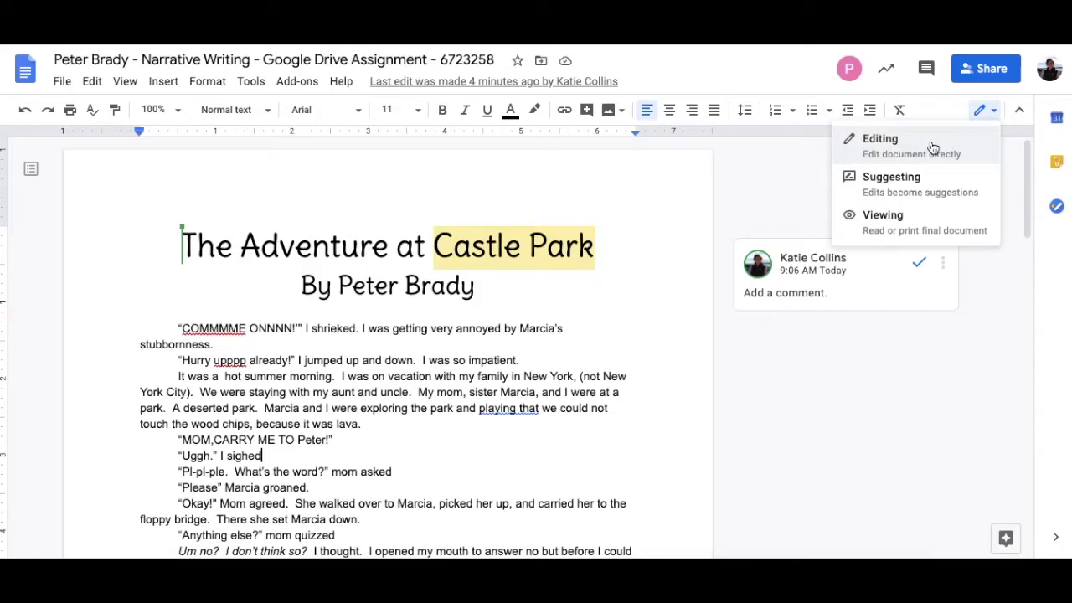
{"action": "left_click", "coordinate": [881, 186]}
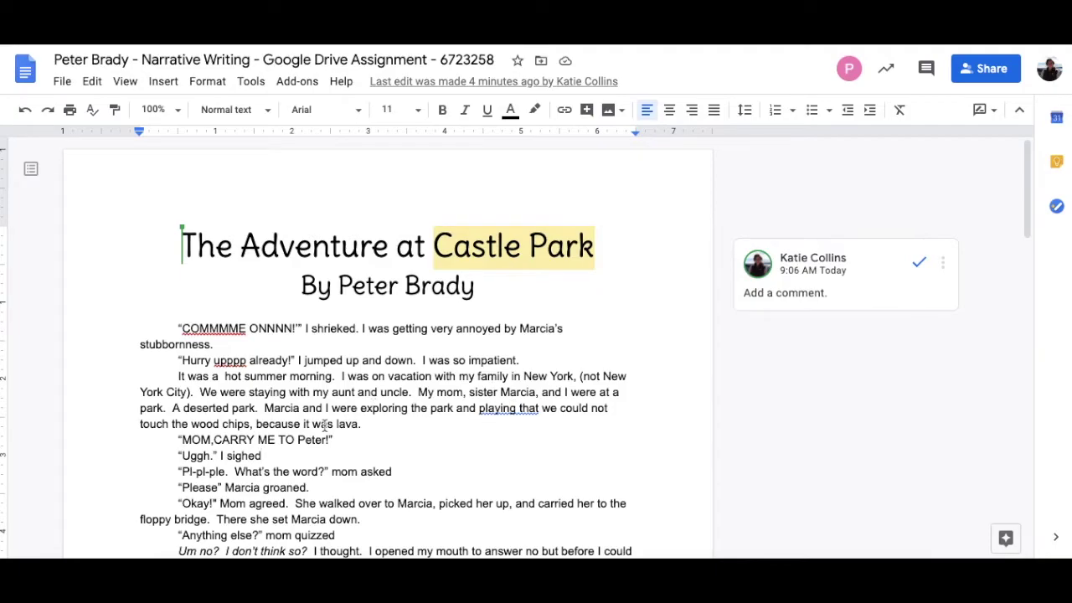
{"action": "left_click_drag", "start_coordinate": [327, 439], "coordinate": [300, 440]}
{"action": "type", "text": "PETER"}
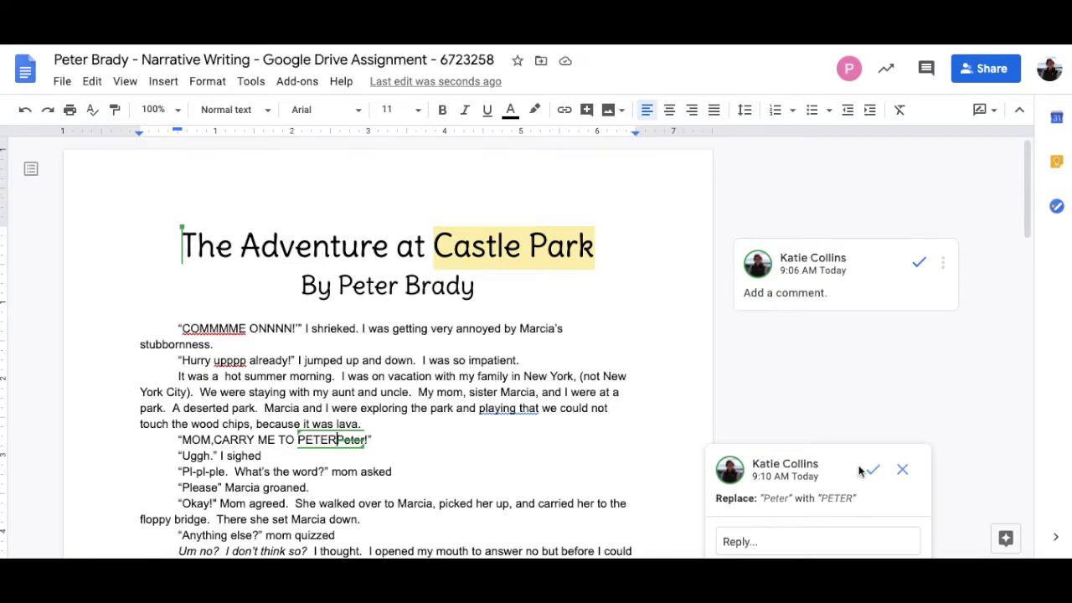
Step: Suggest a comma instead of the period after "Uggh" and a capital M for "mom" in "mom asked"
{"action": "scroll", "coordinate": [868, 455], "scroll_direction": "down", "scroll_amount": 2}
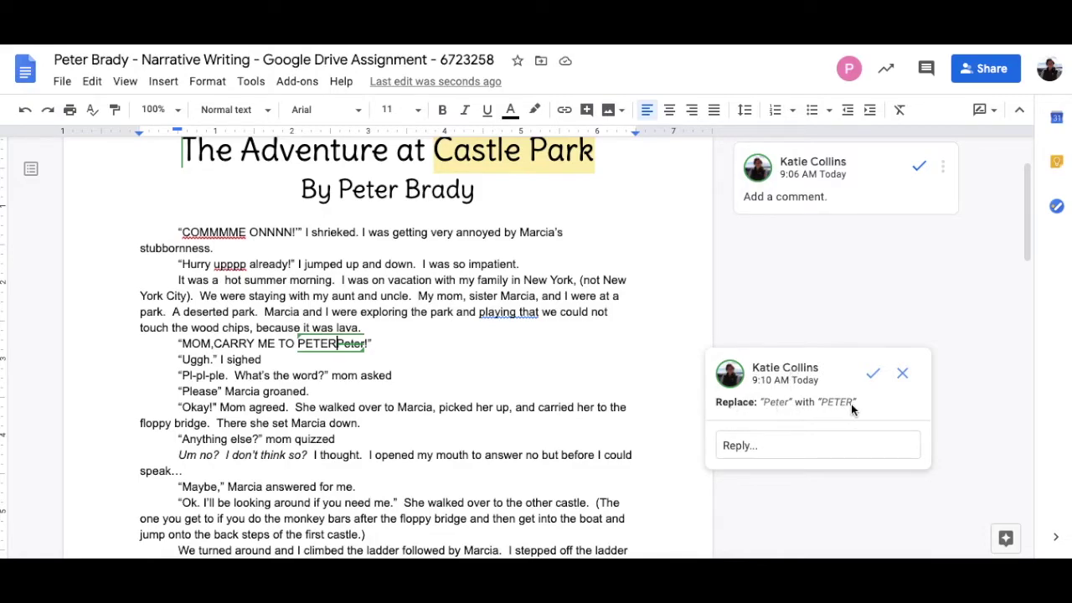
{"action": "left_click", "coordinate": [209, 359]}
{"action": "key", "text": "BackSpace"}
{"action": "type", "text": ","}
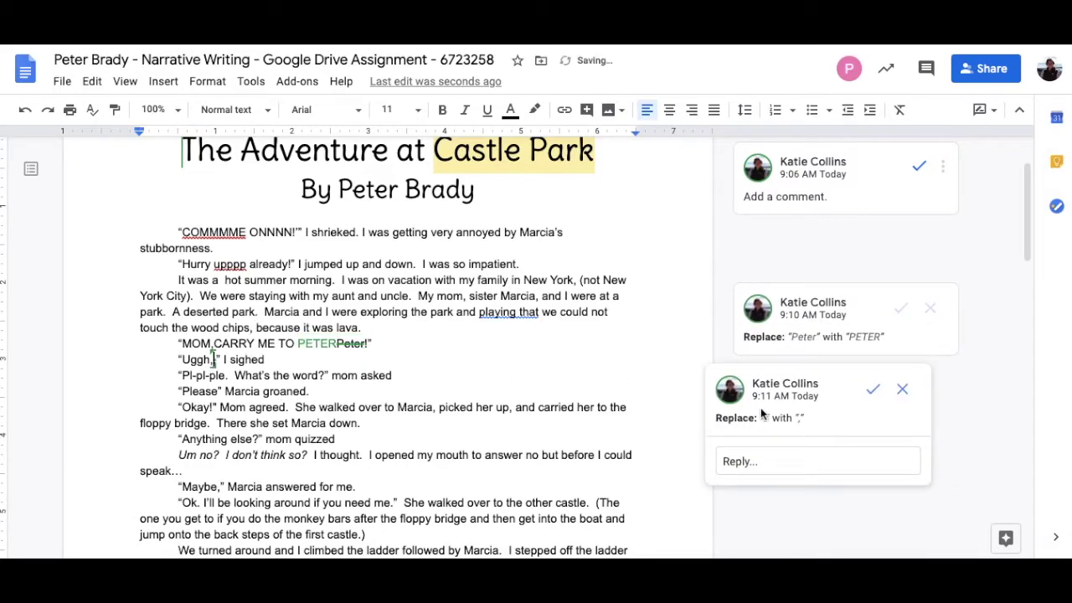
{"action": "left_click", "coordinate": [340, 375]}
{"action": "key", "text": "BackSpace"}
{"action": "type", "text": "M"}
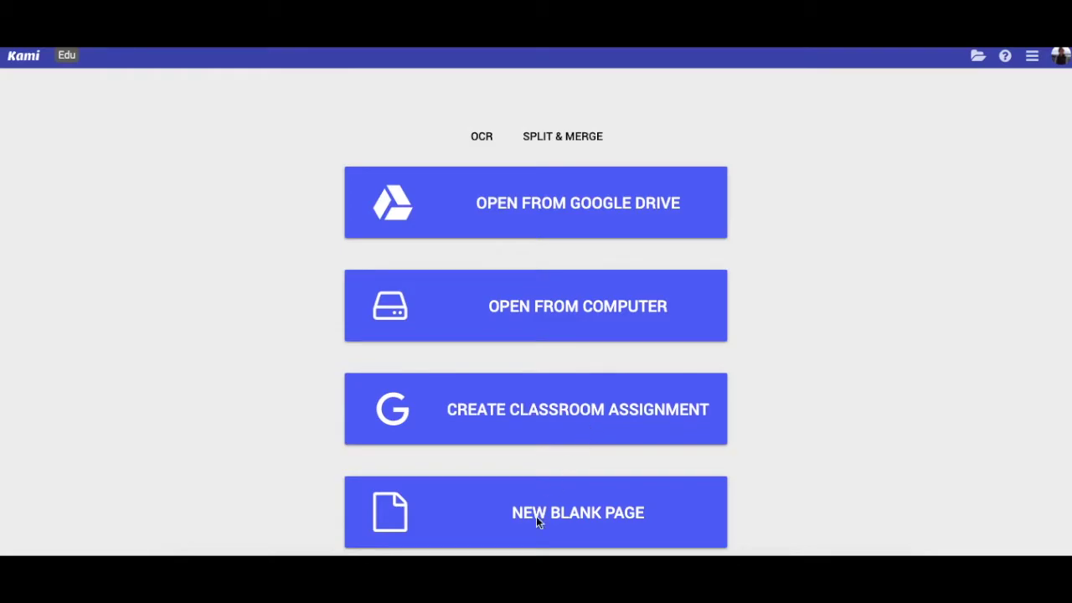
Step: In Kami, open the document "Personal Narrative Example - Digital Feedback" from Google Drive
{"action": "scroll", "coordinate": [536, 519], "scroll_direction": "down", "scroll_amount": 1}
{"action": "scroll", "coordinate": [559, 493], "scroll_direction": "up", "scroll_amount": 1}
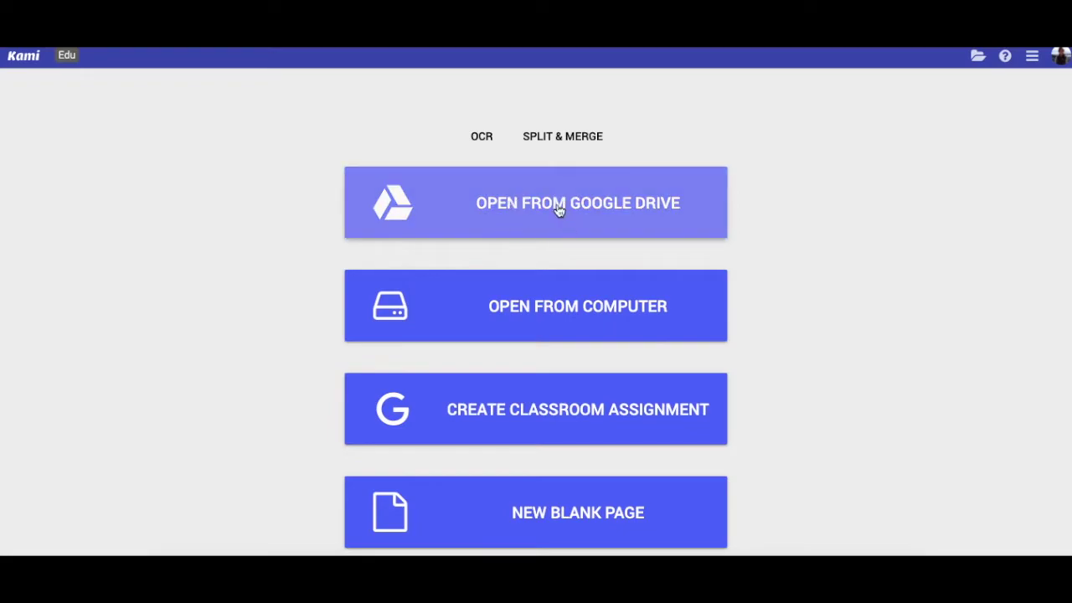
{"action": "left_click", "coordinate": [517, 212]}
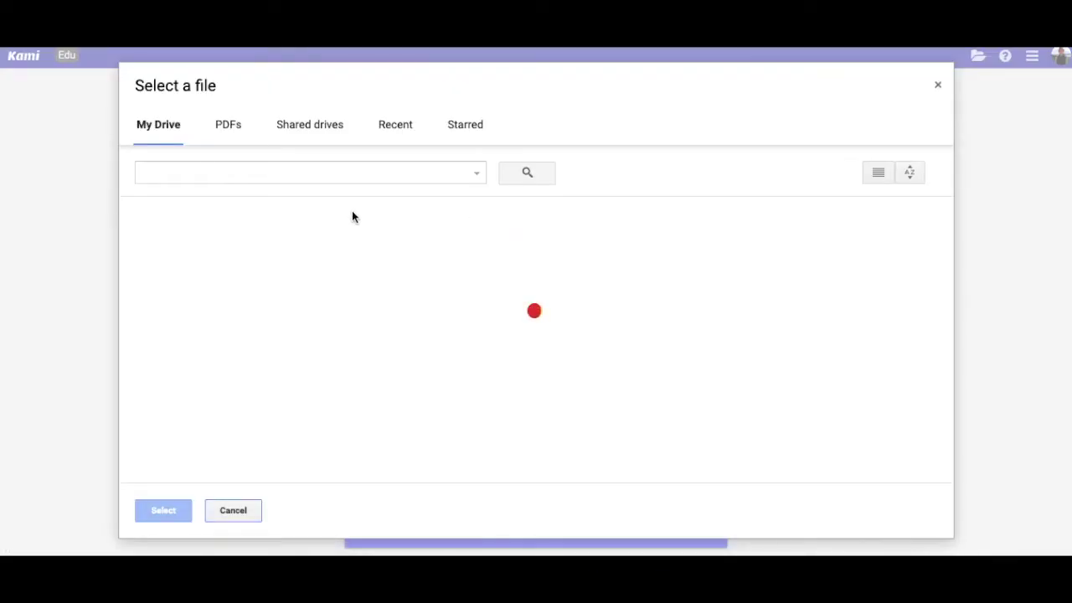
{"action": "scroll", "coordinate": [317, 327], "scroll_direction": "down", "scroll_amount": 2}
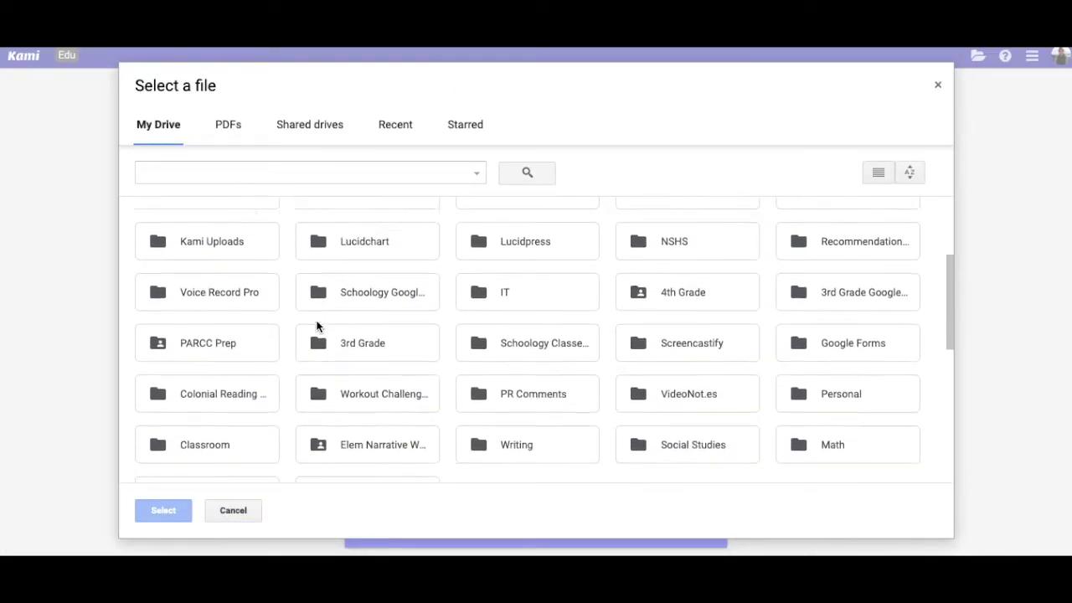
{"action": "scroll", "coordinate": [317, 327], "scroll_direction": "down", "scroll_amount": 5}
{"action": "double_click", "coordinate": [234, 284]}
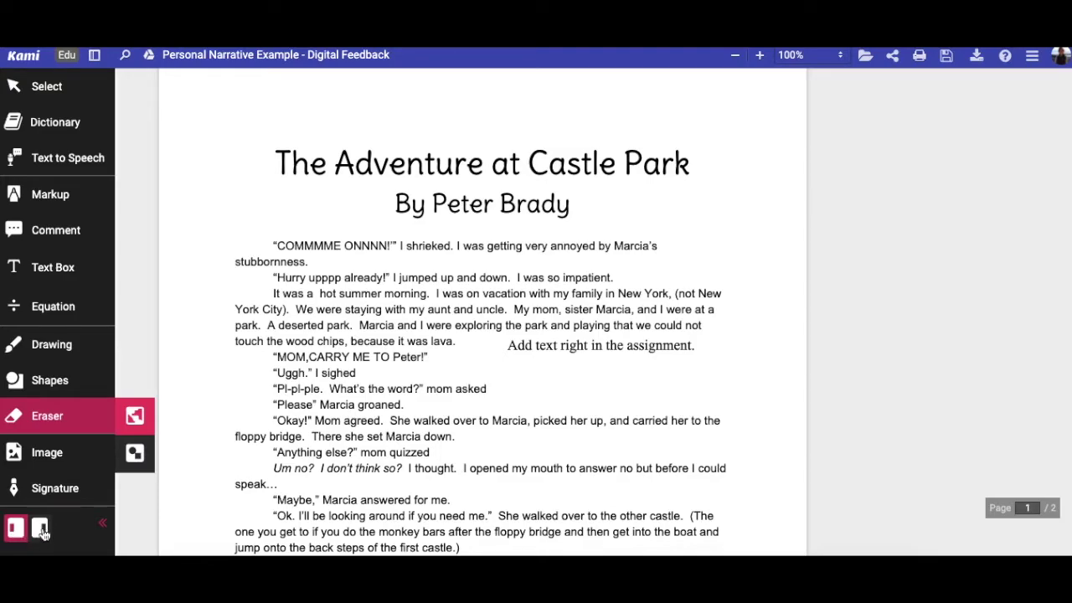
Step: Move the annotation tools to the opposite side of the page and back again
{"action": "left_click", "coordinate": [39, 528]}
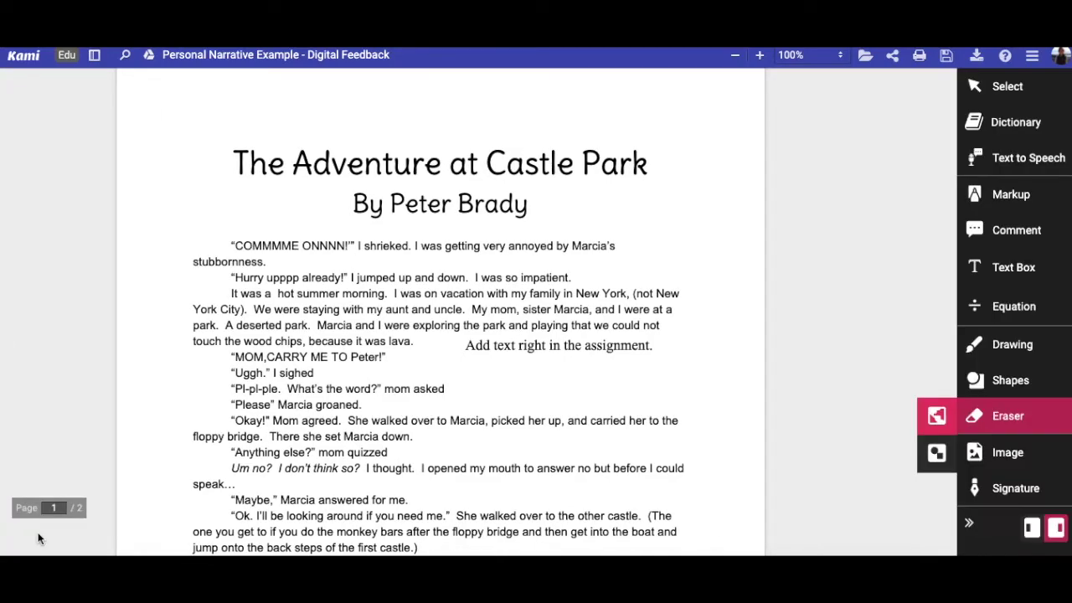
{"action": "left_click", "coordinate": [1033, 529]}
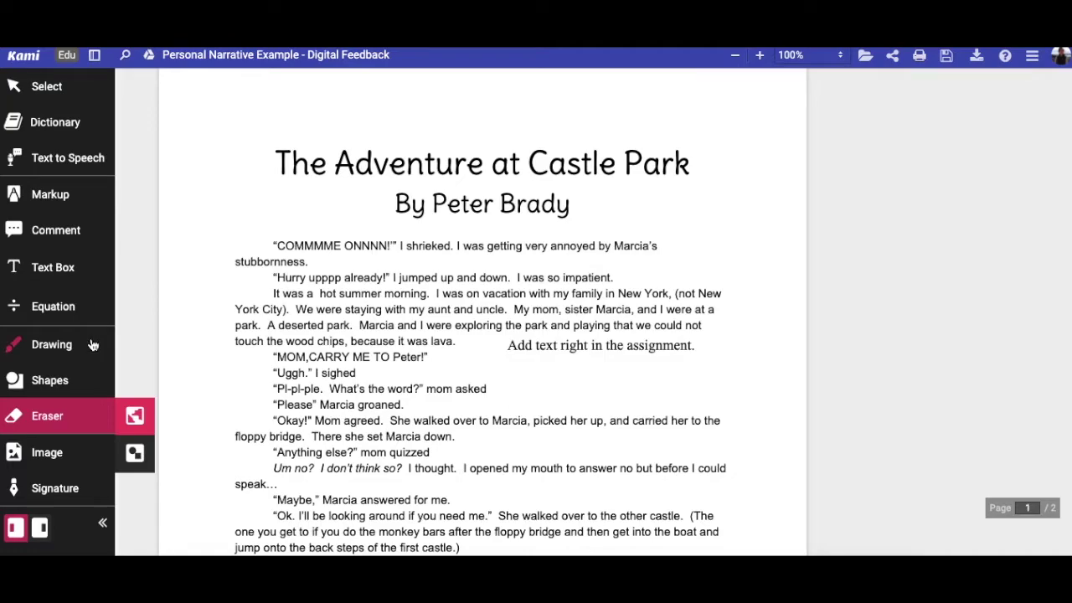
Step: Place a yellow text comment reading "Add a comment" at the end of the story's first line
{"action": "left_click", "coordinate": [50, 235]}
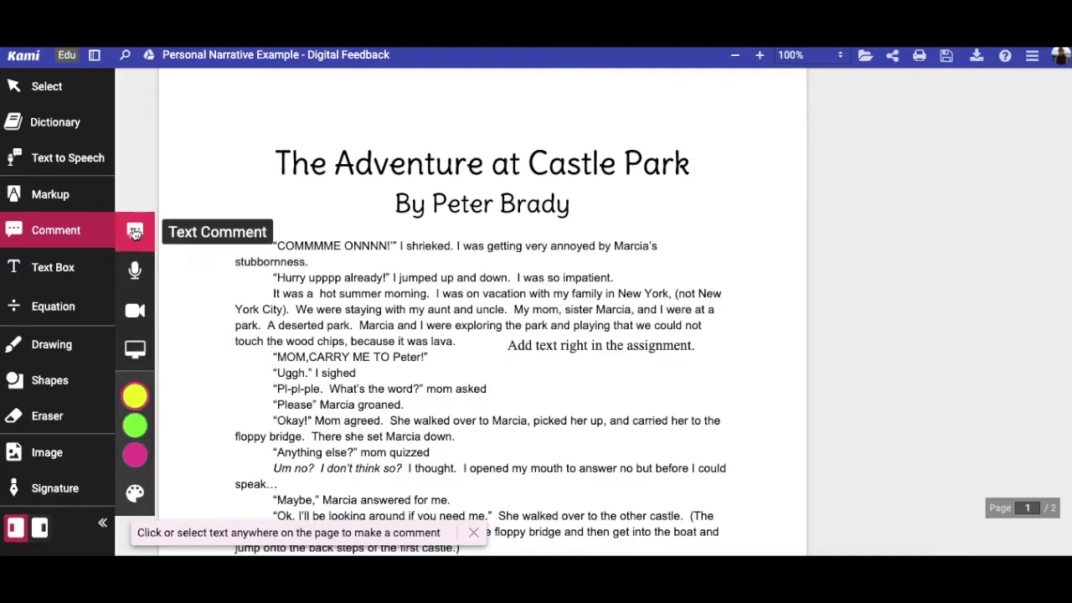
{"action": "left_click", "coordinate": [661, 245]}
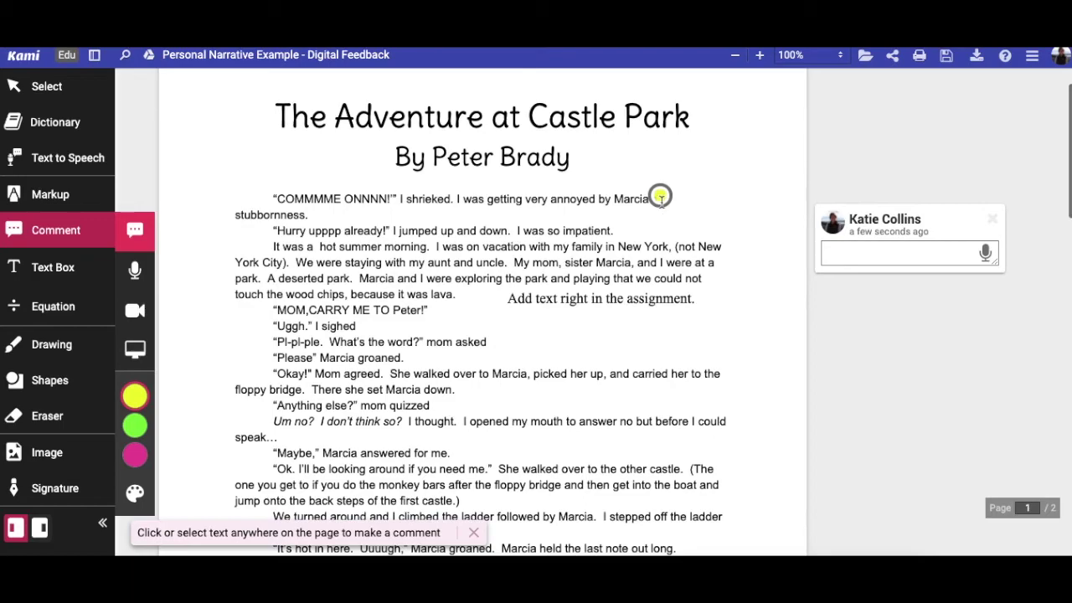
{"action": "mouse_move", "coordinate": [662, 199]}
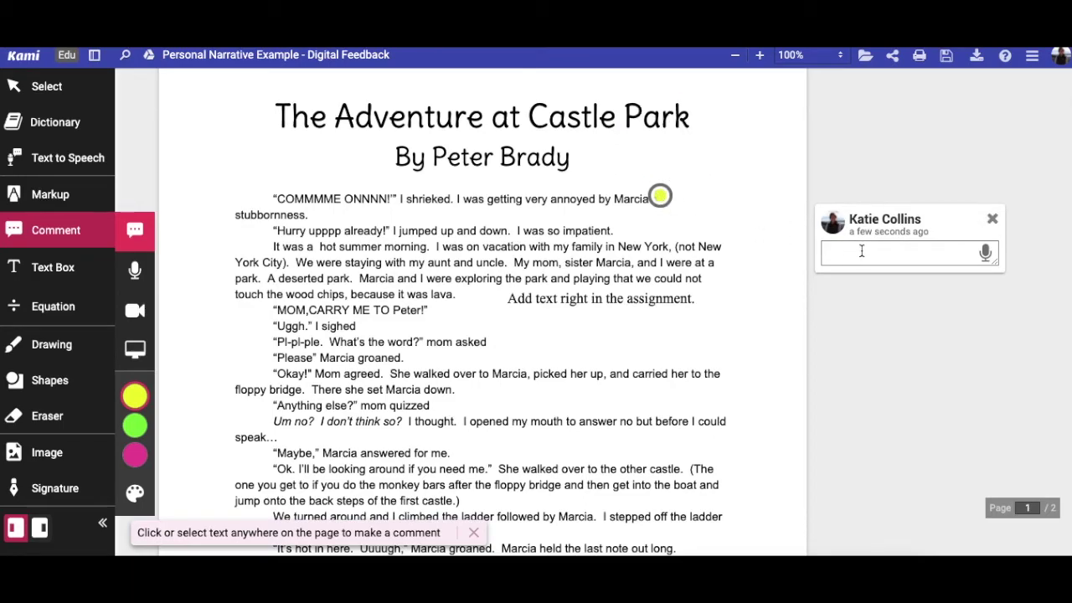
{"action": "type", "text": "Add a comment"}
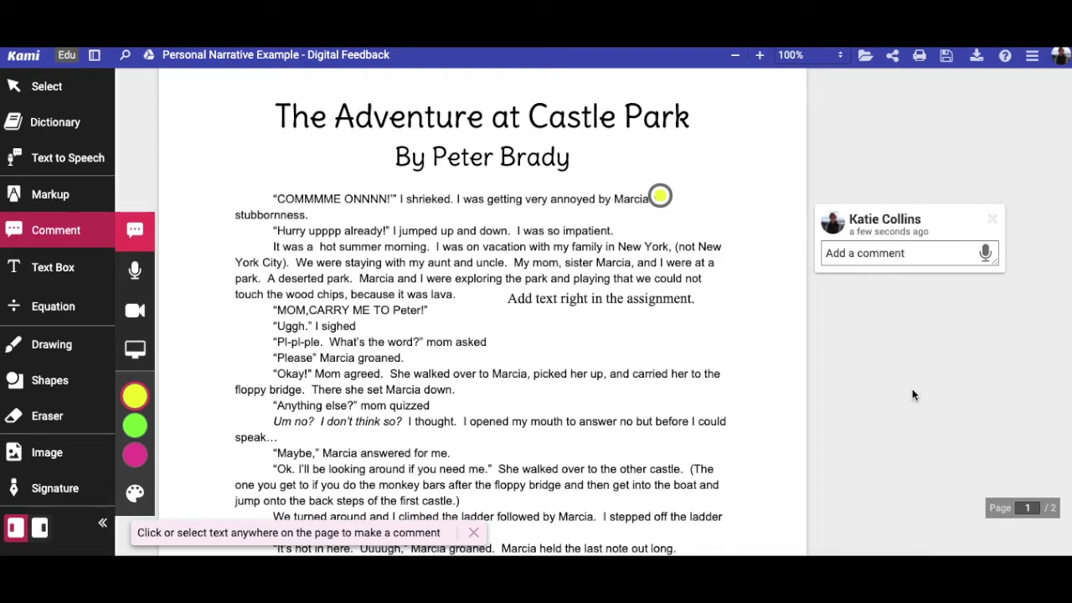
{"action": "key", "text": "Return"}
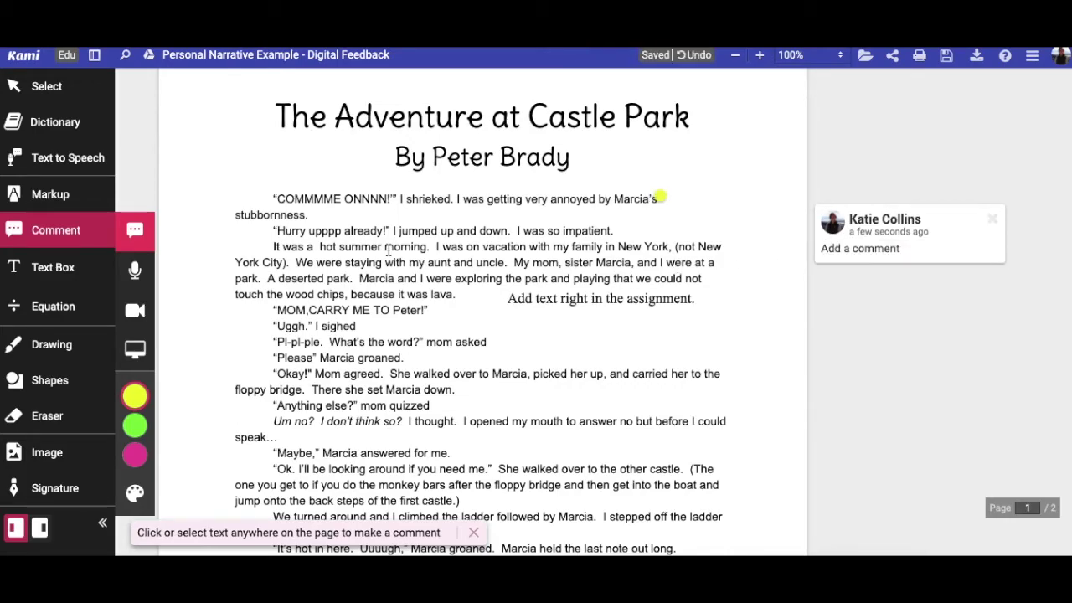
{"action": "left_click", "coordinate": [889, 250]}
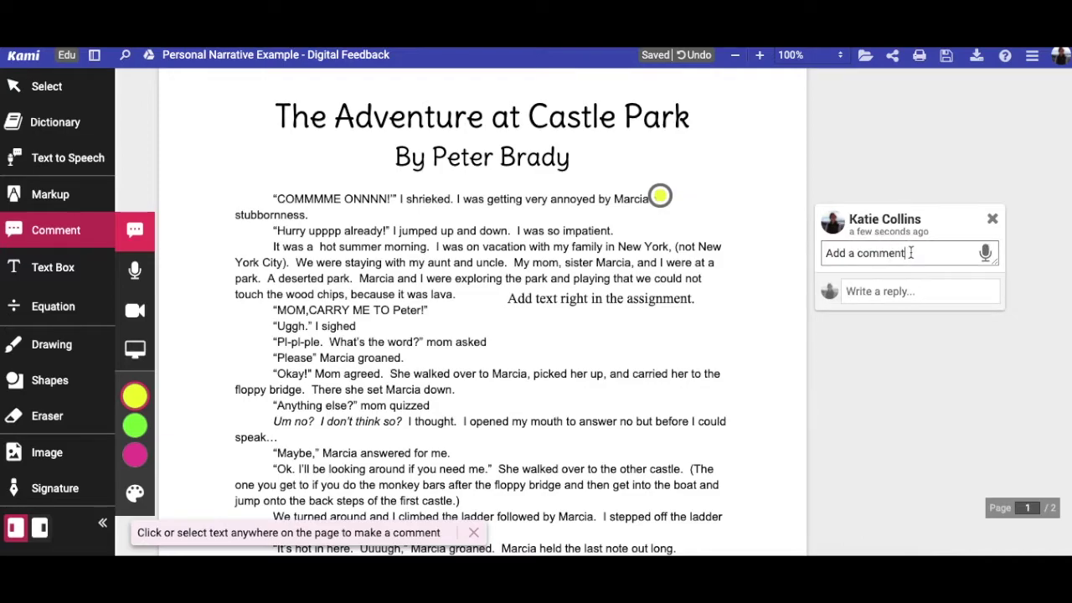
{"action": "left_click", "coordinate": [869, 371]}
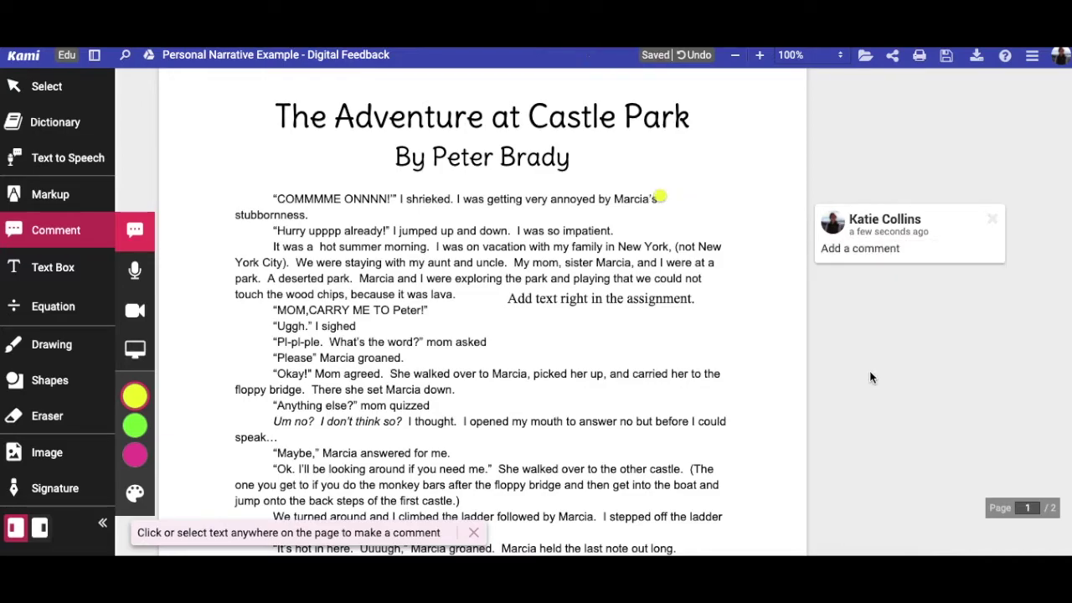
Step: Add a red 18px text box reading "Adding text into the document" in the blank space beside the "Please" line
{"action": "left_click", "coordinate": [48, 275]}
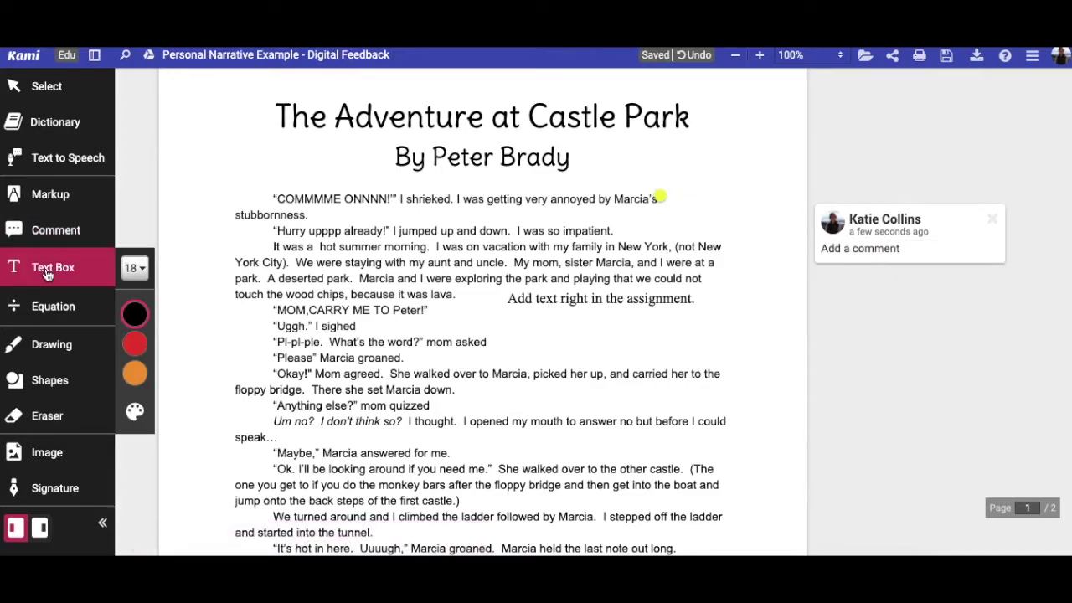
{"action": "left_click", "coordinate": [134, 270]}
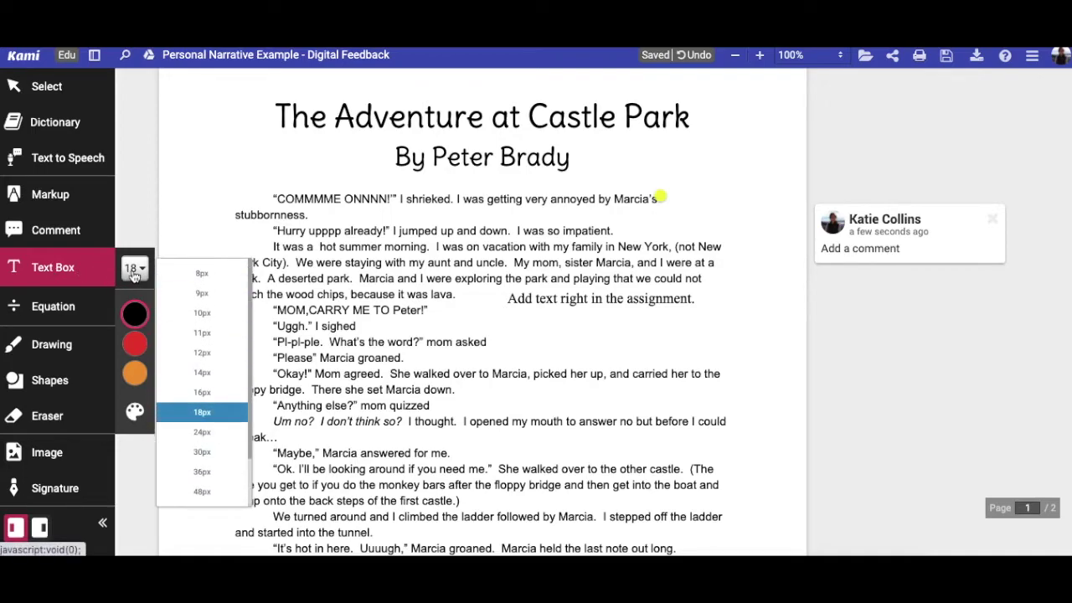
{"action": "left_click", "coordinate": [134, 314]}
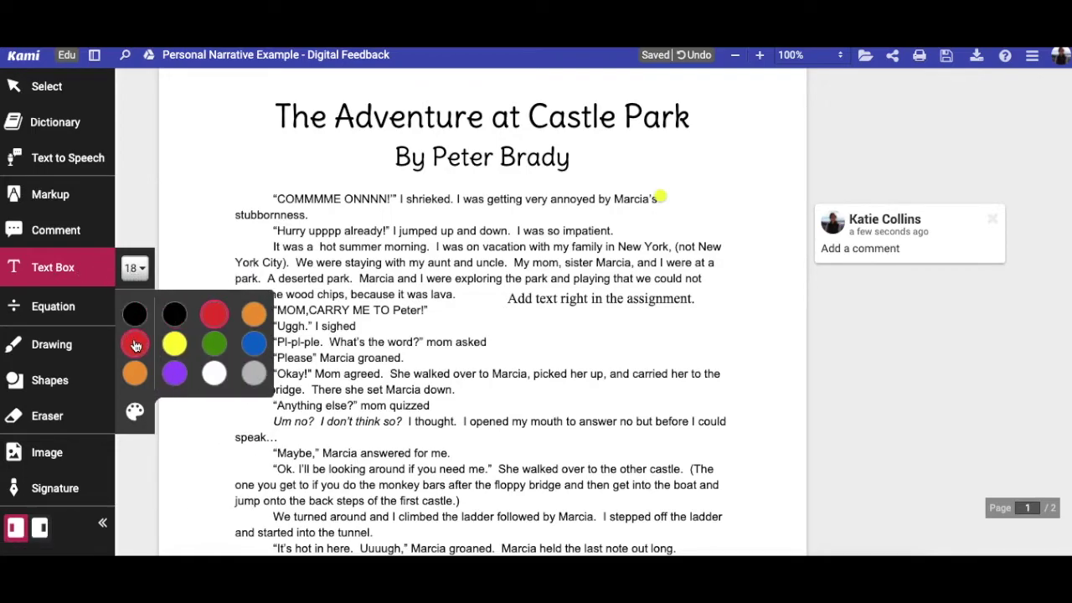
{"action": "left_click", "coordinate": [137, 346]}
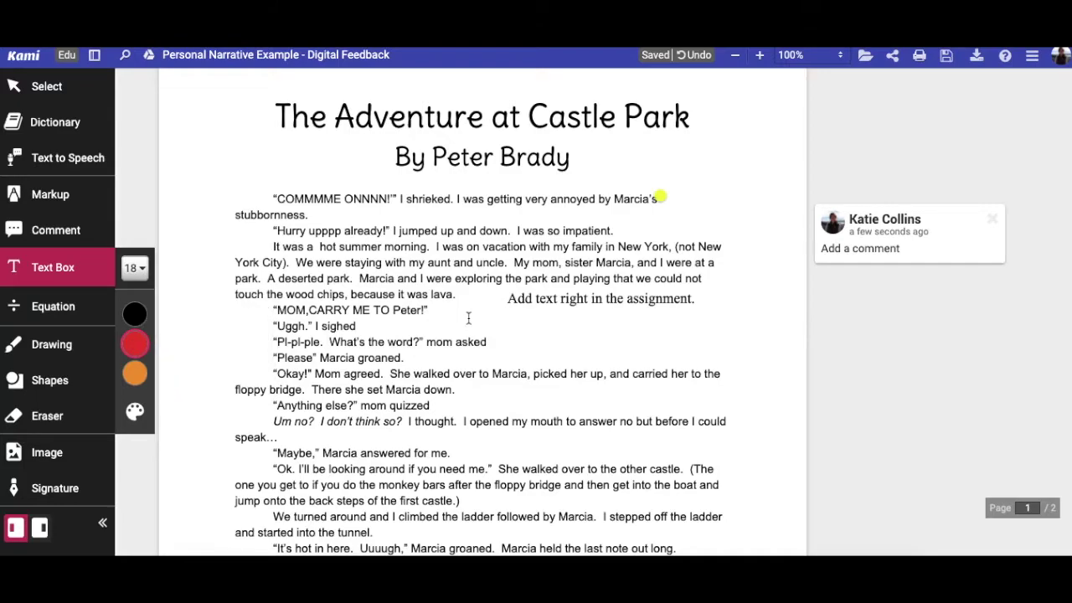
{"action": "left_click", "coordinate": [503, 349]}
{"action": "type", "text": "Ad"}
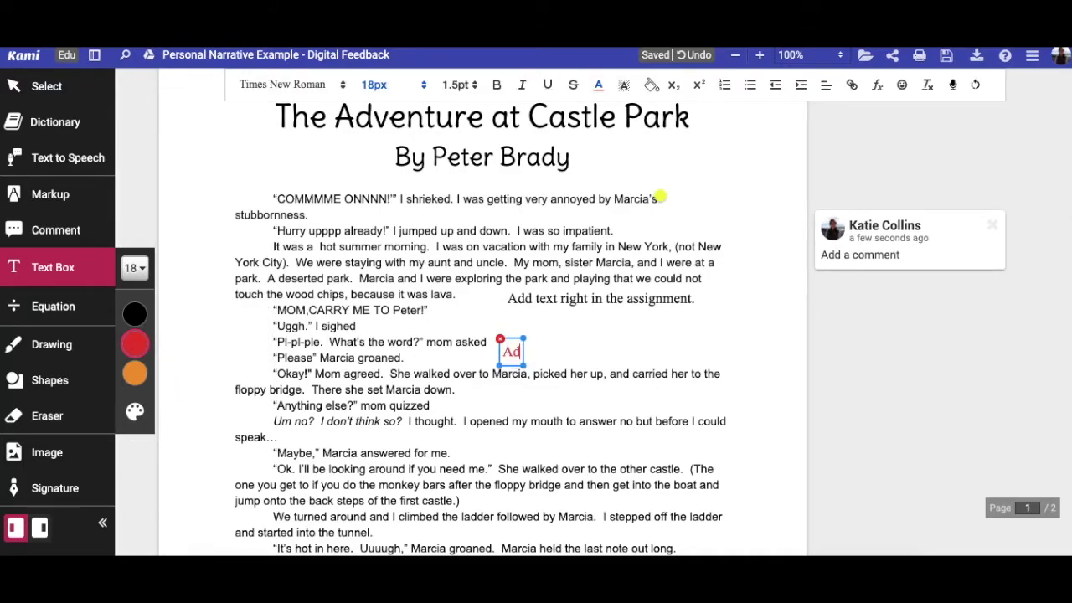
{"action": "type", "text": "ding text into the document"}
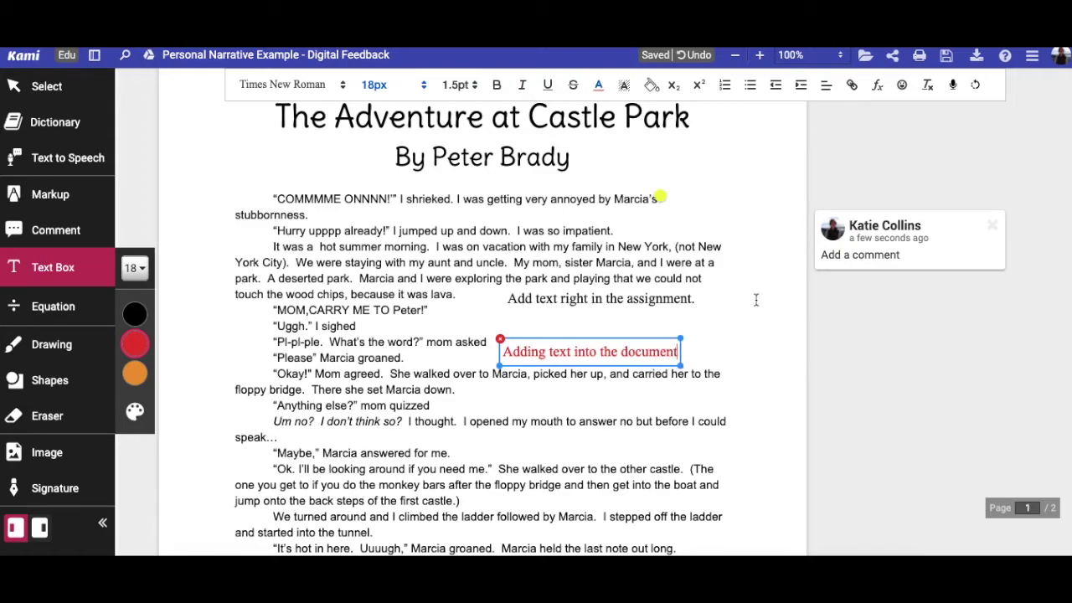
{"action": "left_click", "coordinate": [617, 435]}
{"action": "left_click", "coordinate": [617, 432]}
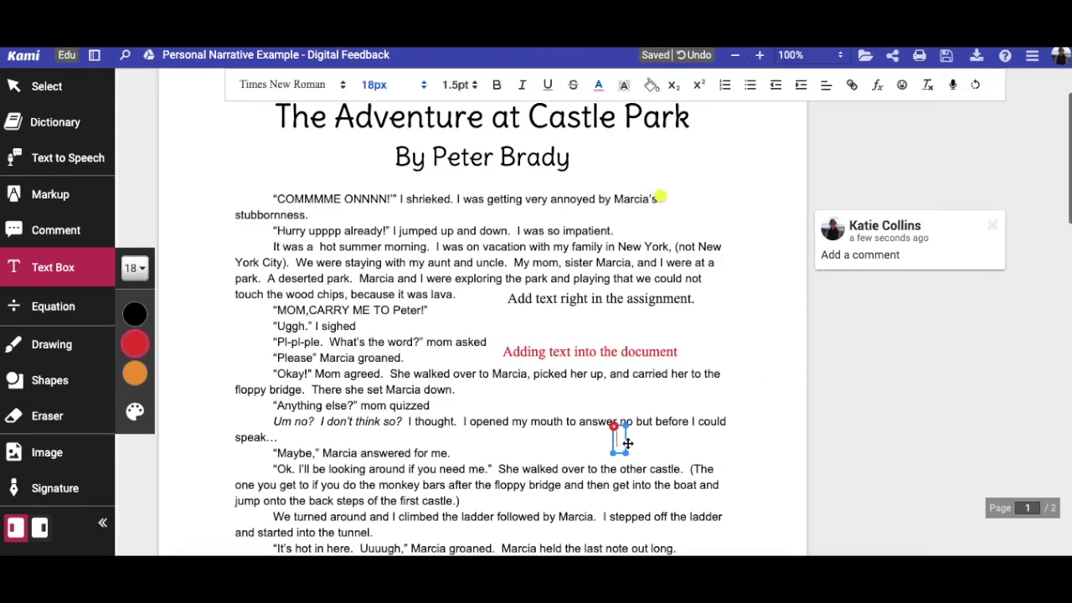
Step: Fill the new red 18px text box beside the "speak…" line with "Adding text"
{"action": "type", "text": "Adding text"}
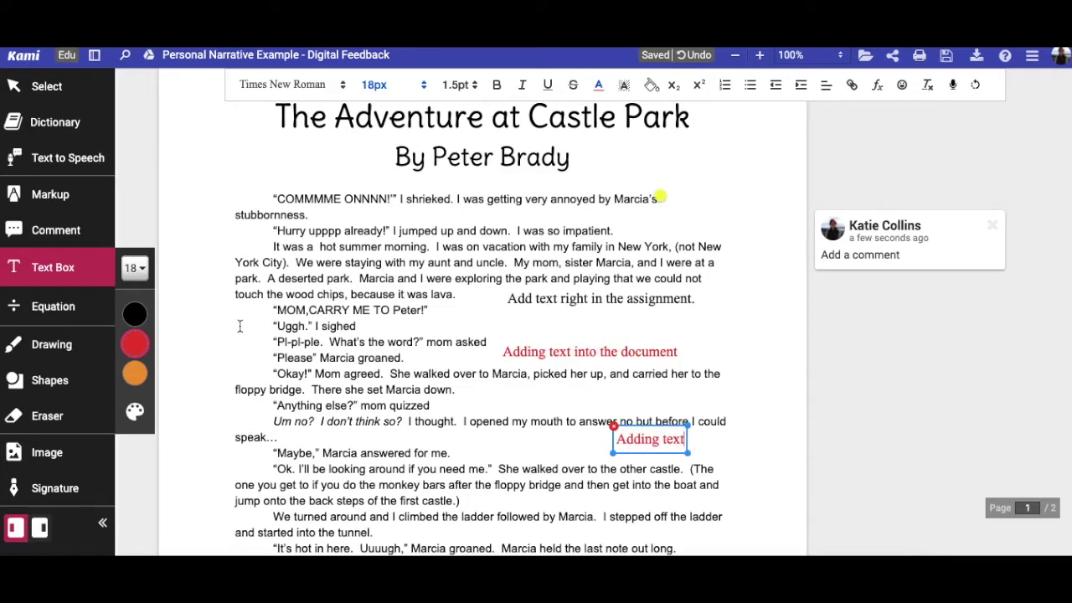
Step: With a purple freehand stroke of thickness 1, underline "Pl-pl-ple. What's the word?" and circle the word "mom"
{"action": "left_click", "coordinate": [60, 350]}
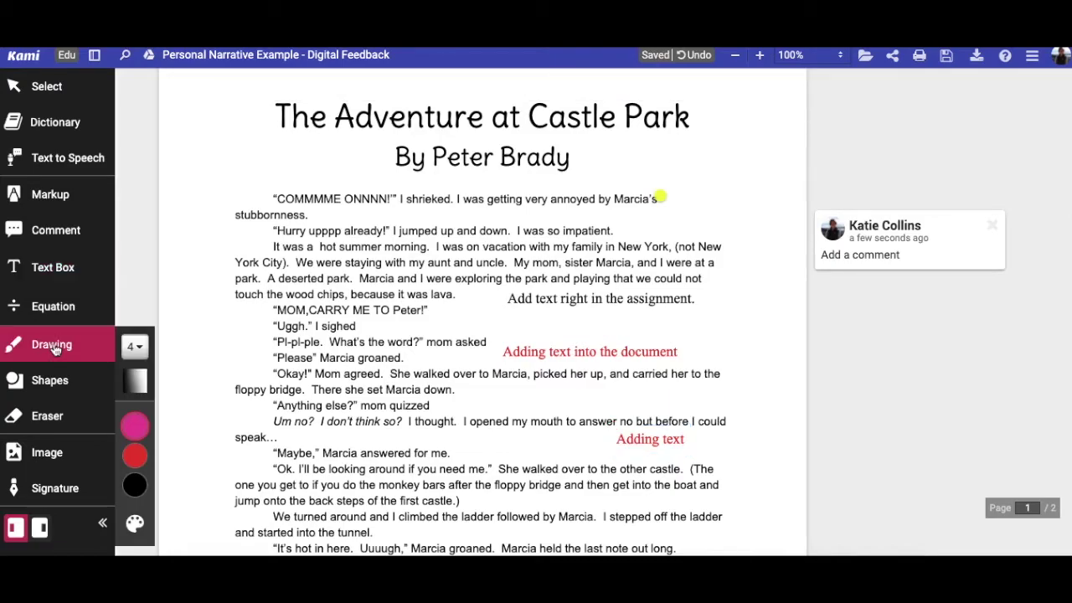
{"action": "left_click", "coordinate": [137, 349]}
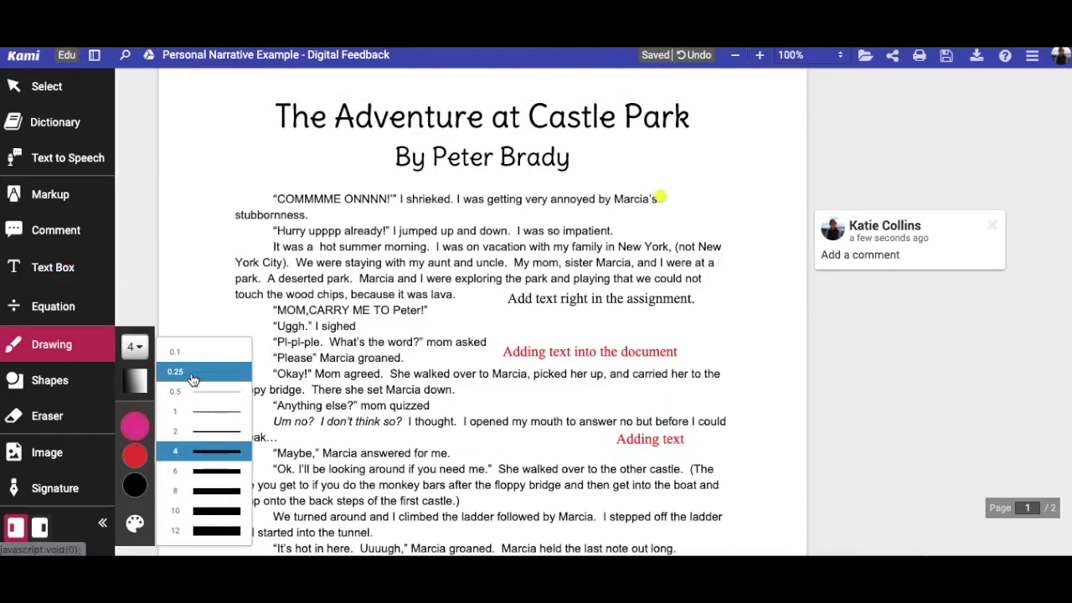
{"action": "left_click", "coordinate": [212, 412]}
{"action": "mouse_move", "coordinate": [136, 427]}
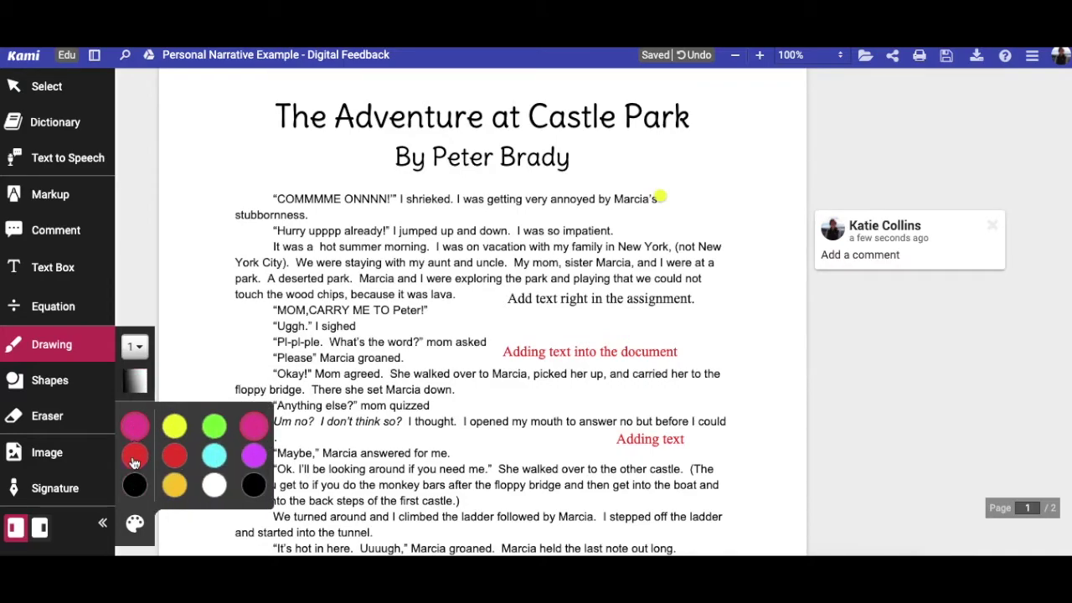
{"action": "left_click", "coordinate": [253, 457]}
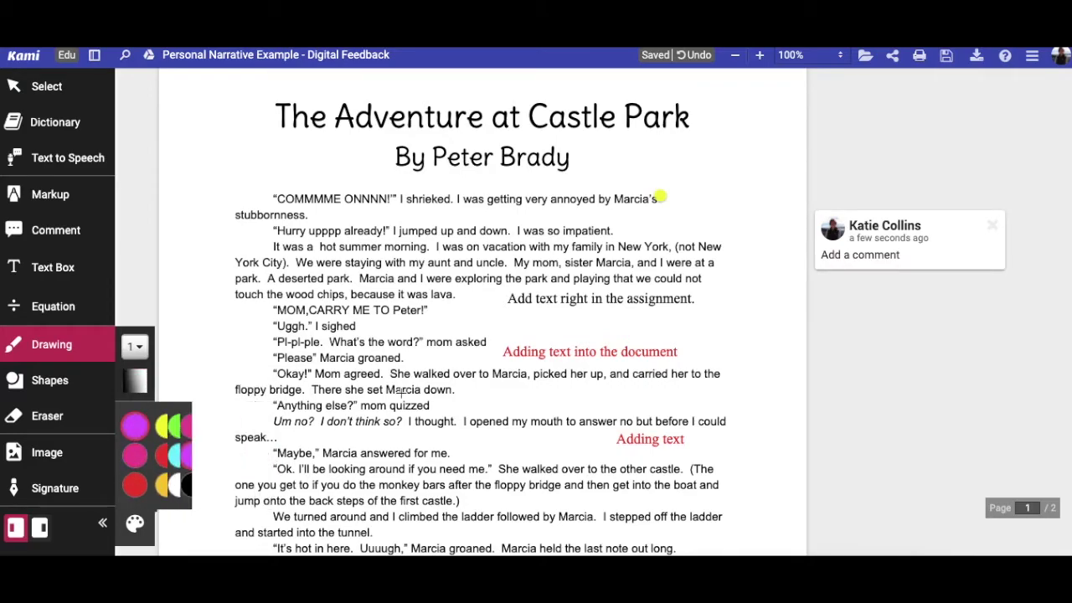
{"action": "mouse_move", "coordinate": [271, 351]}
{"action": "left_mouse_down"}
{"action": "mouse_move", "coordinate": [461, 350]}
{"action": "mouse_move", "coordinate": [442, 357]}
{"action": "mouse_move", "coordinate": [430, 329]}
{"action": "left_mouse_up"}
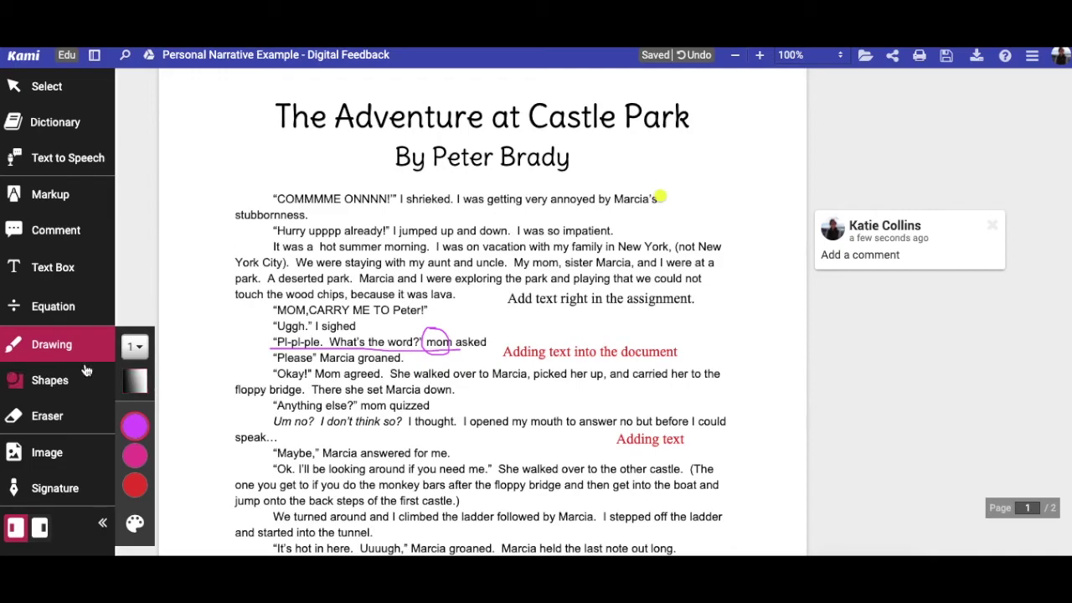
Step: Erase the purple underline and the circle from the "Pl-pl-ple" line
{"action": "left_click", "coordinate": [51, 415]}
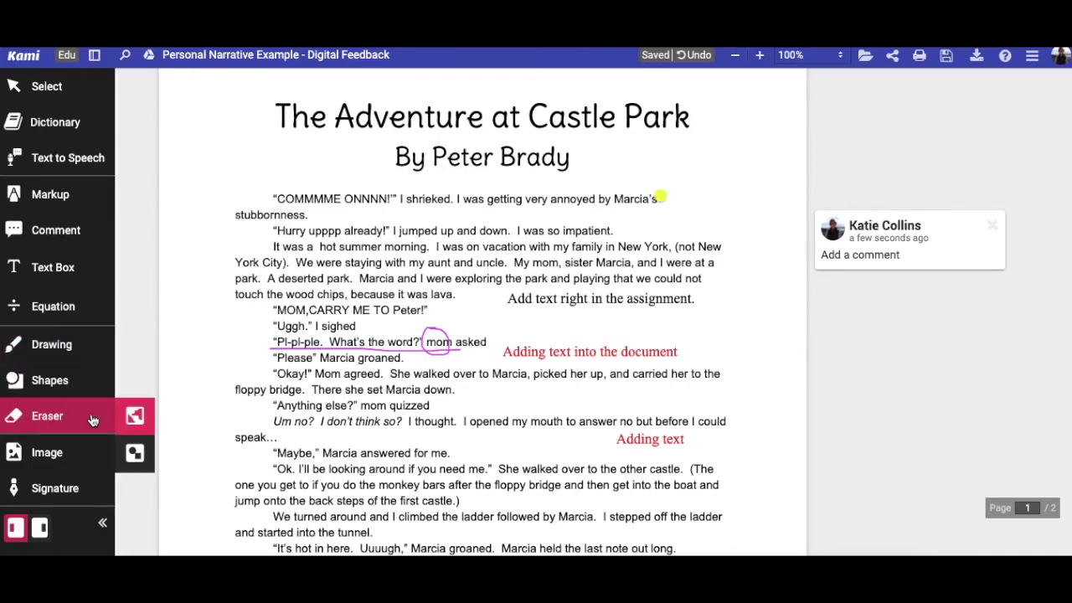
{"action": "left_click", "coordinate": [427, 335]}
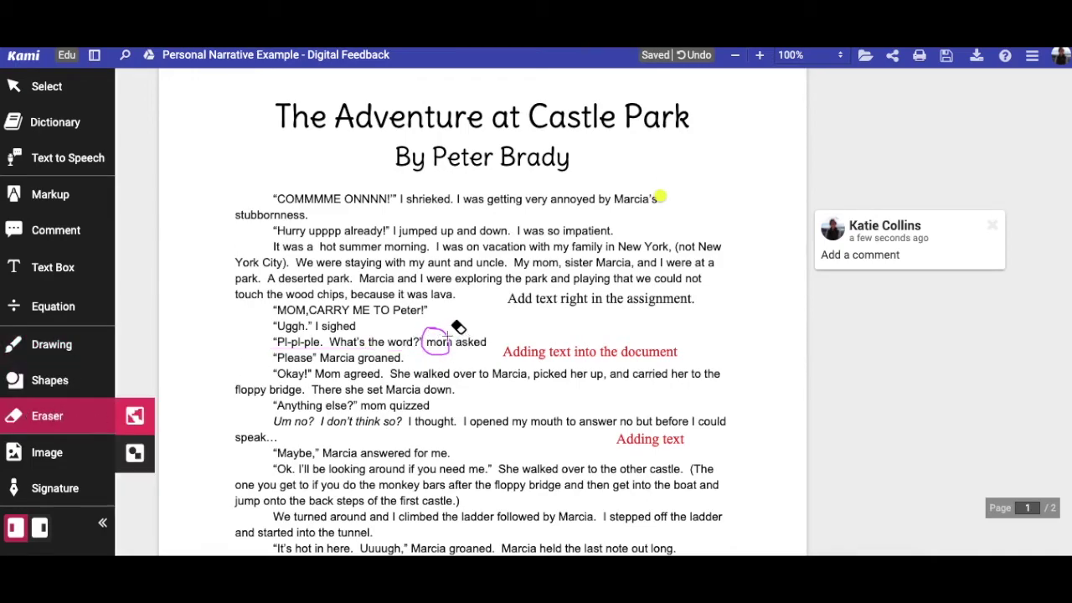
{"action": "left_click", "coordinate": [429, 332]}
Step: Draw a new purple freehand circle of thickness 1 around the word "mom"
{"action": "left_click", "coordinate": [50, 341]}
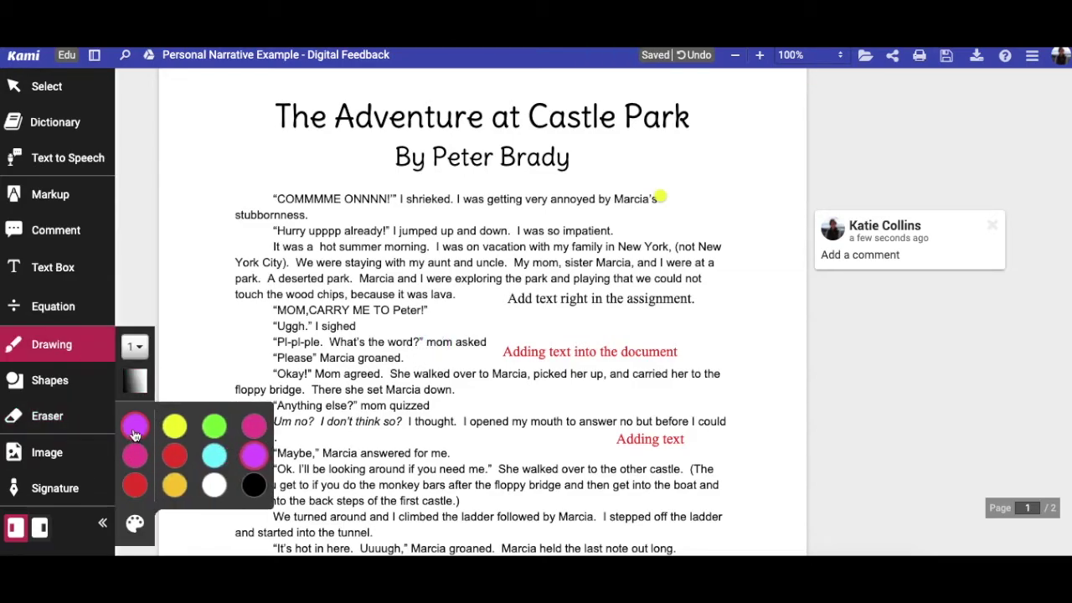
{"action": "mouse_move", "coordinate": [428, 346]}
{"action": "left_mouse_down"}
{"action": "mouse_move", "coordinate": [456, 334]}
{"action": "mouse_move", "coordinate": [425, 338]}
{"action": "mouse_move", "coordinate": [437, 350]}
{"action": "left_mouse_up"}
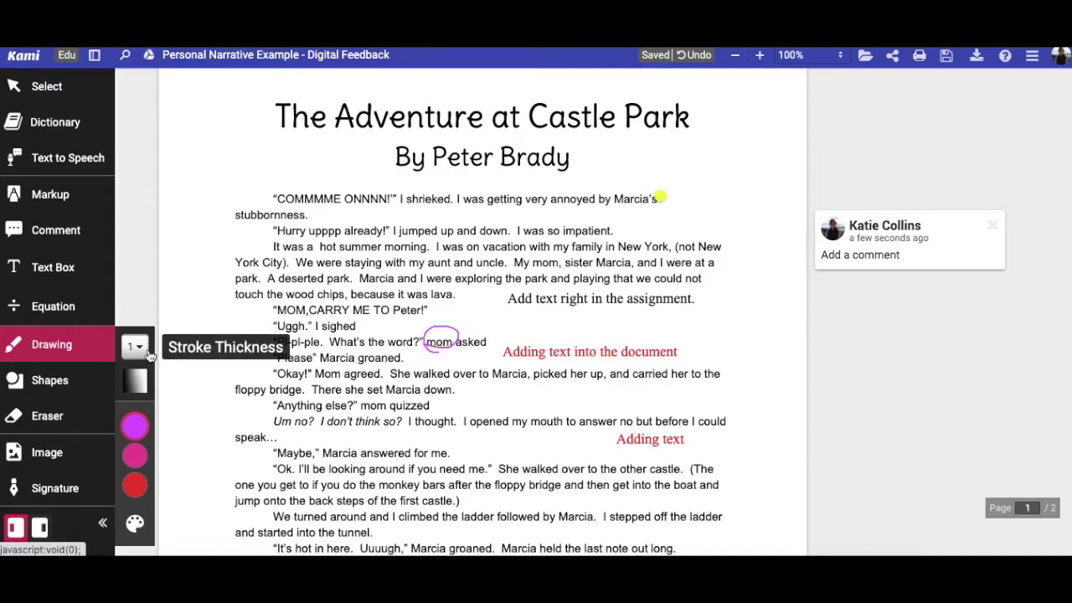
Step: Highlight "COMMMME ONNNN!" in green and strike through "Hurry upppp already!" in yellow
{"action": "left_click", "coordinate": [54, 196]}
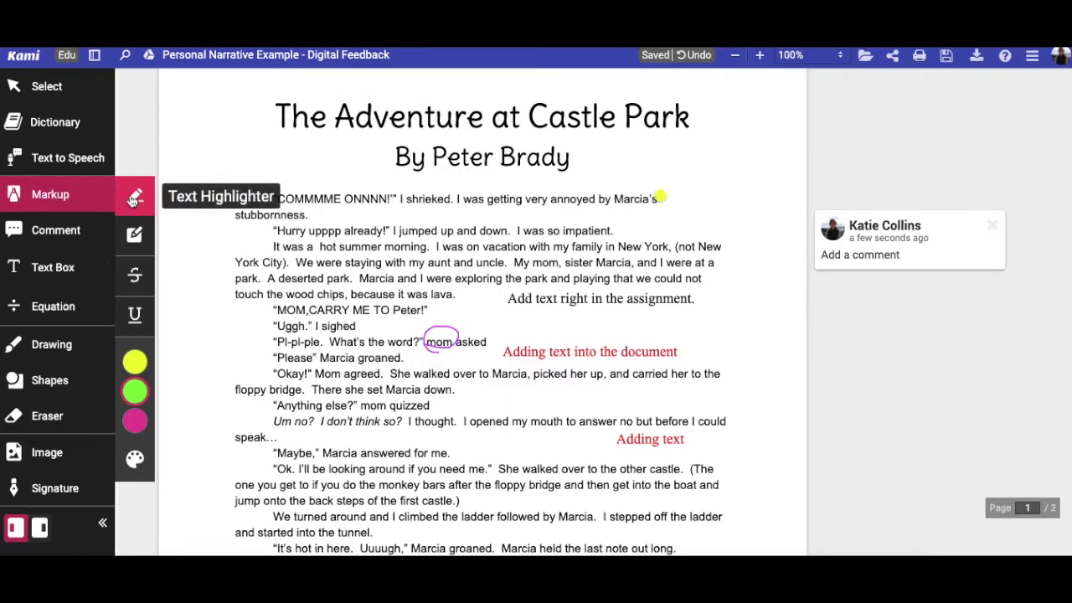
{"action": "left_click_drag", "start_coordinate": [272, 199], "coordinate": [397, 195]}
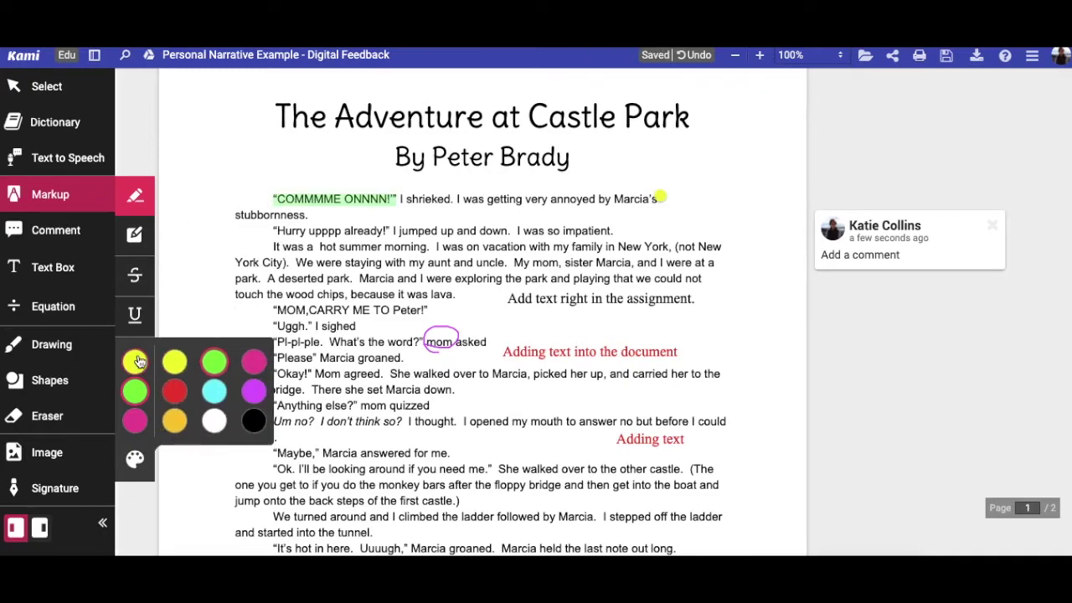
{"action": "left_click", "coordinate": [134, 279]}
{"action": "left_click_drag", "start_coordinate": [276, 230], "coordinate": [384, 229]}
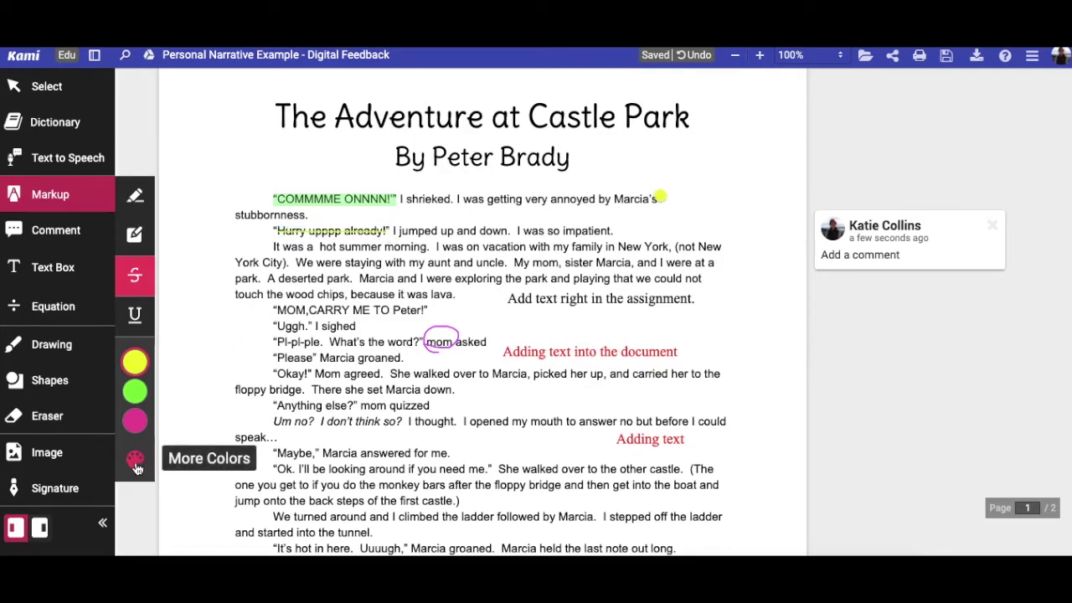